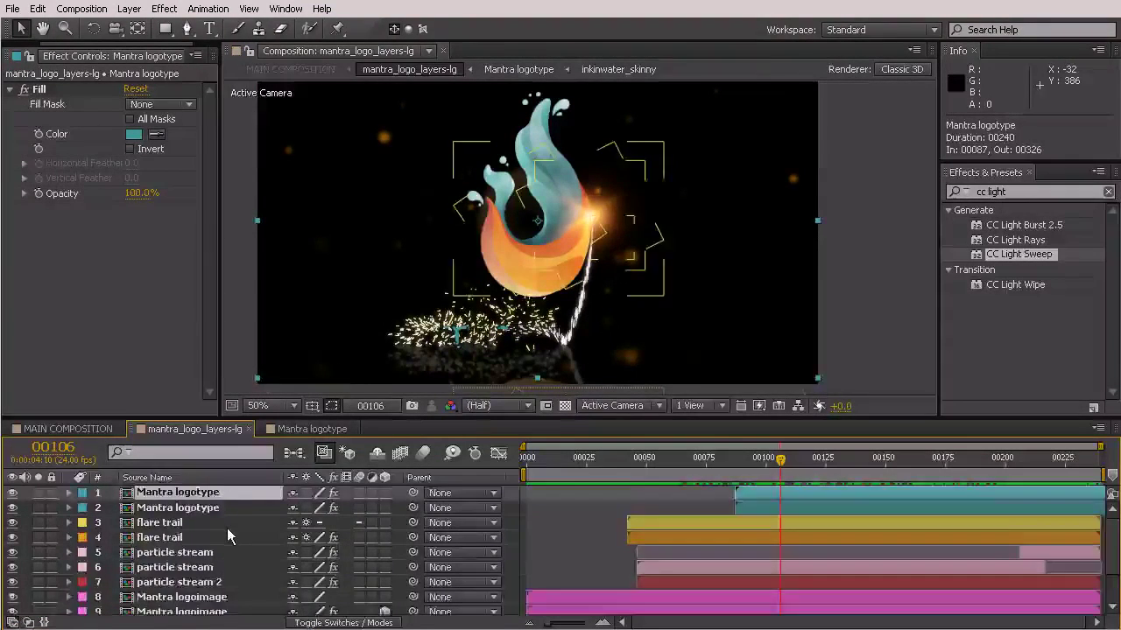
- Pre-compose all layers of mantra_logo_layers-lg into a new composition named "mantra moving parts", moving all attributes into it
scroll(231, 532, "down", 3)
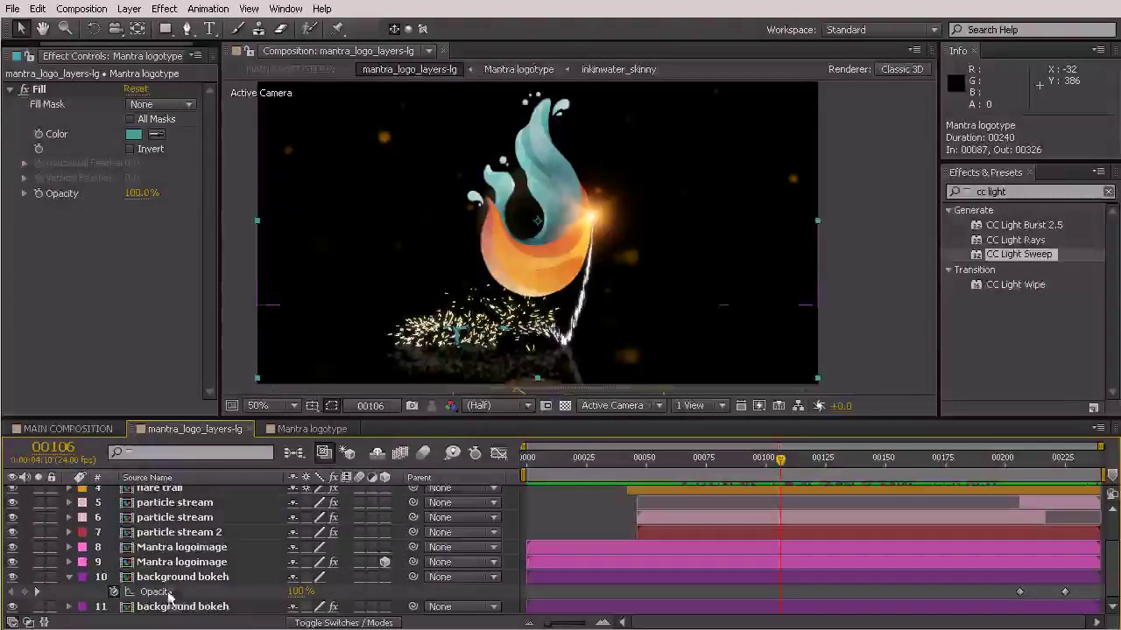
left_click(86, 429)
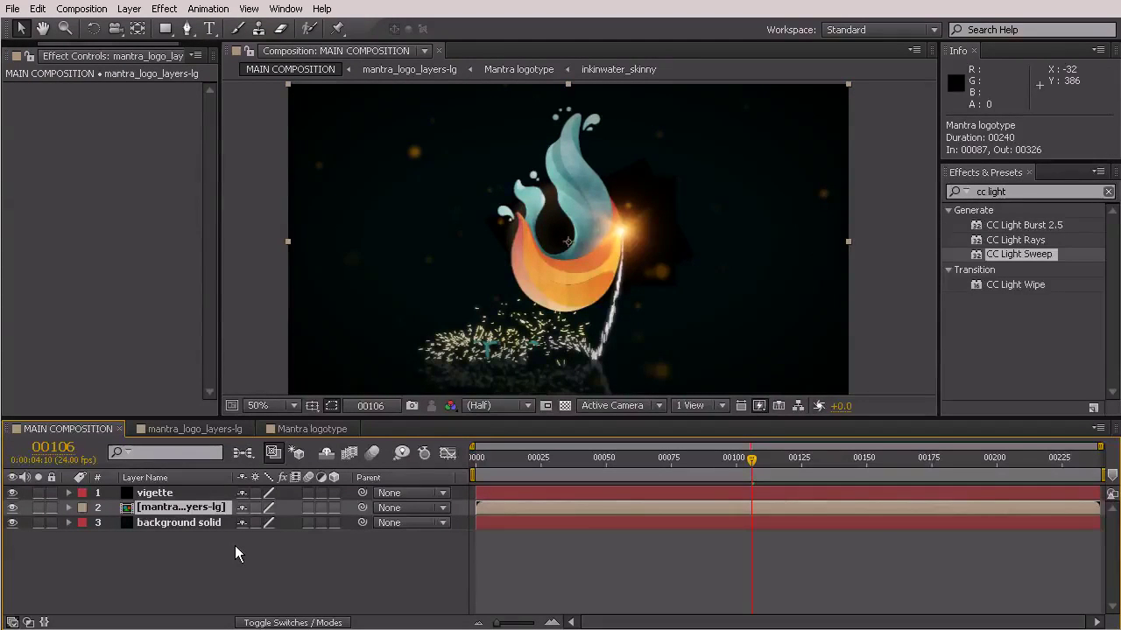
left_click(221, 430)
scroll(210, 507, "up", 2)
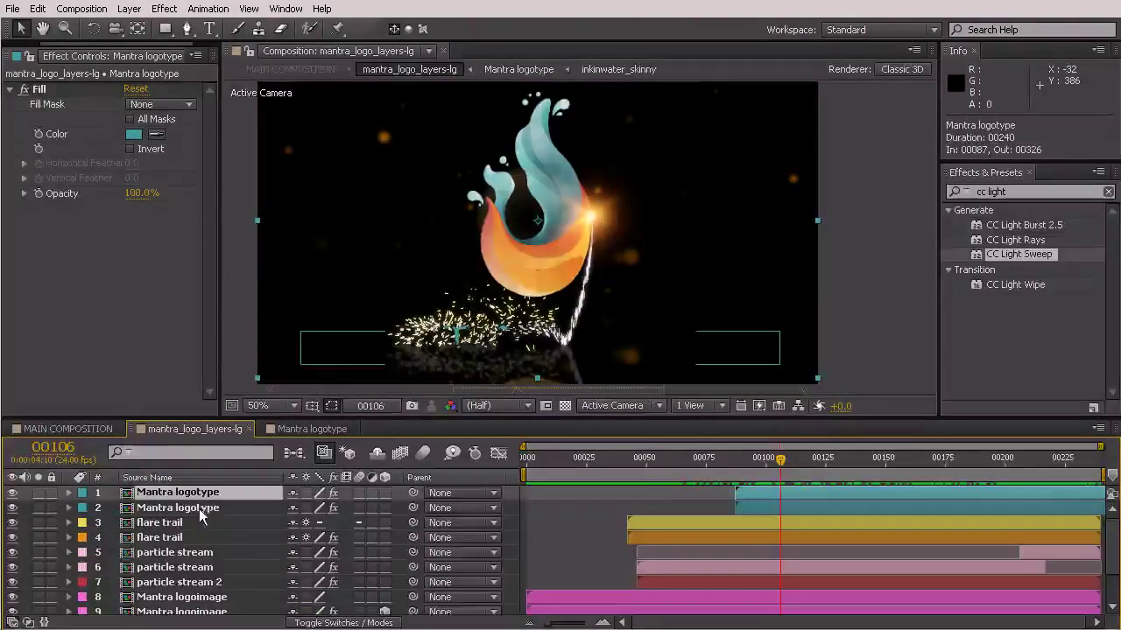
scroll(229, 557, "down", 2)
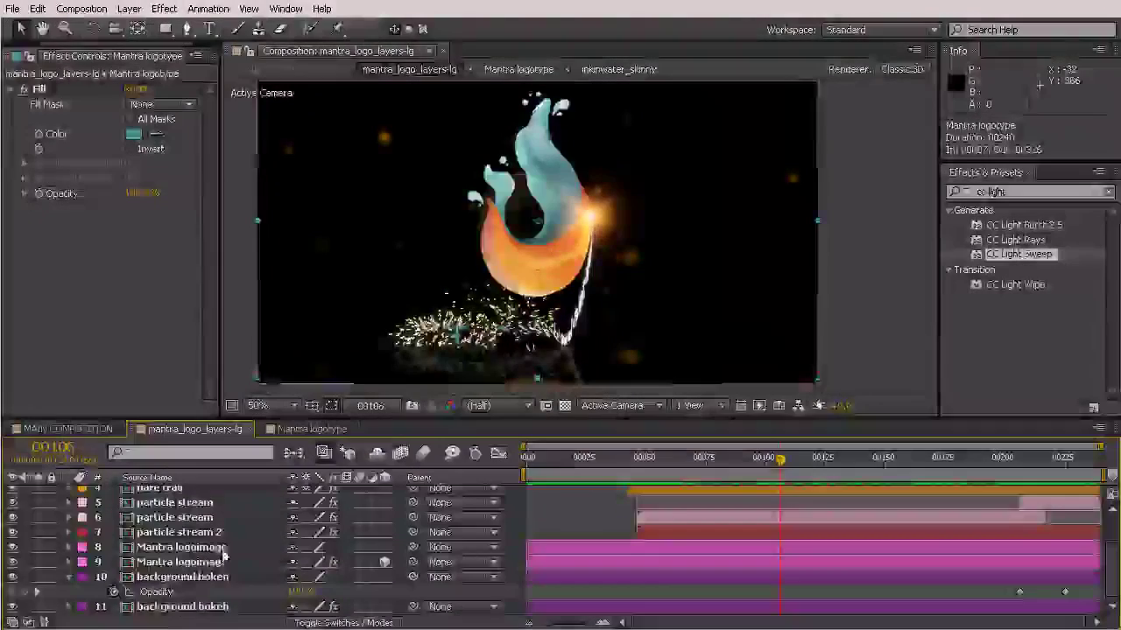
key("ctrl+a")
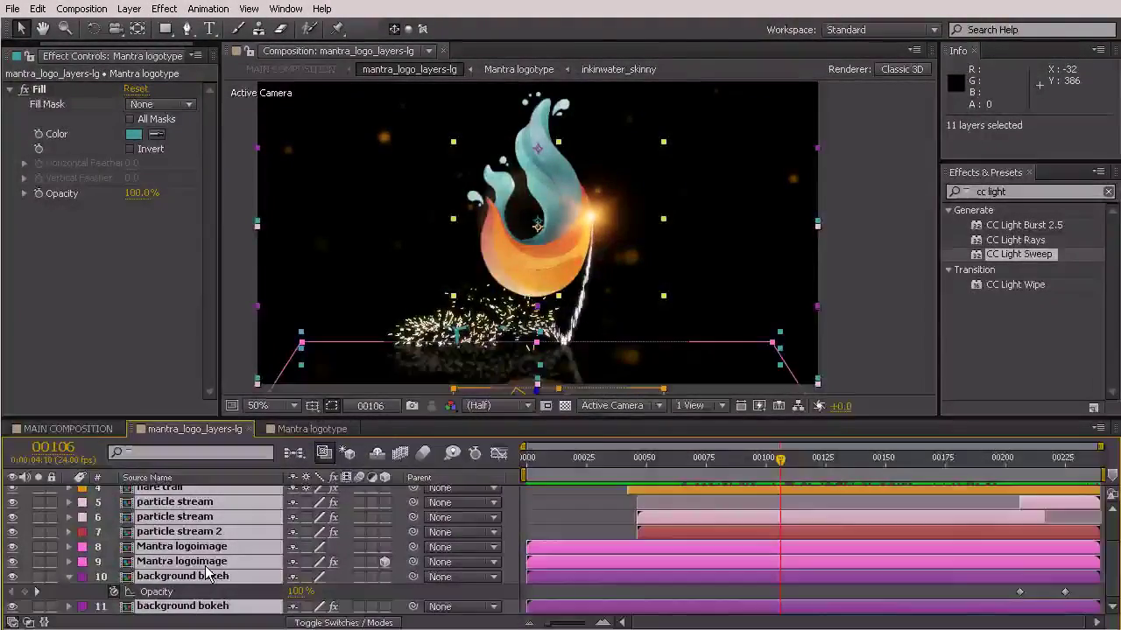
key("ctrl+shift+c")
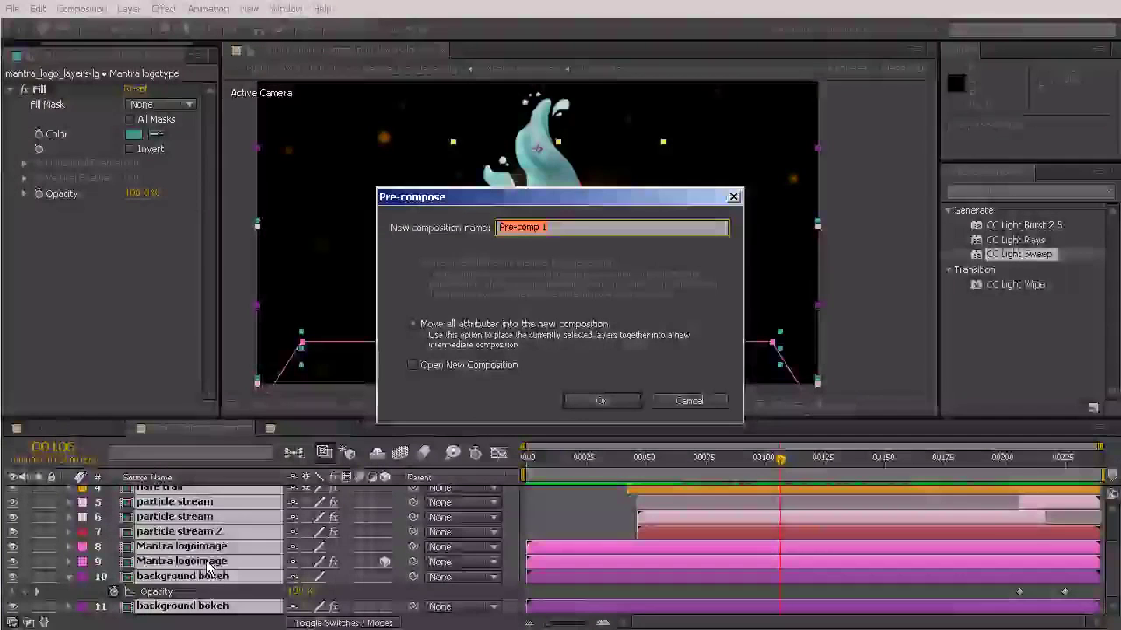
type("mantaa moving parts")
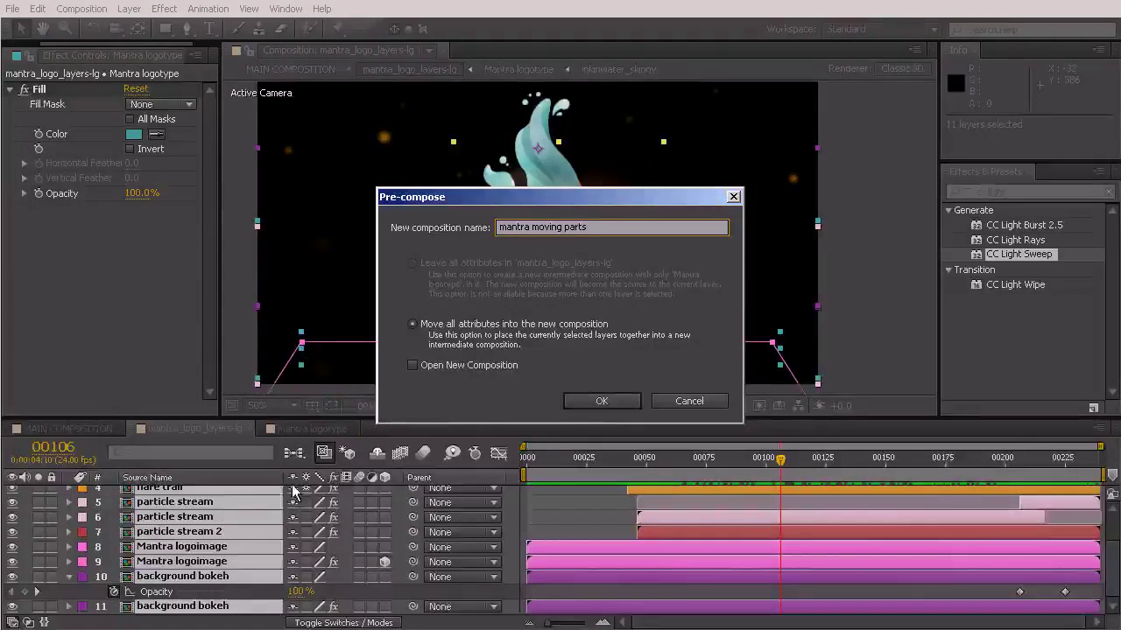
left_click(617, 400)
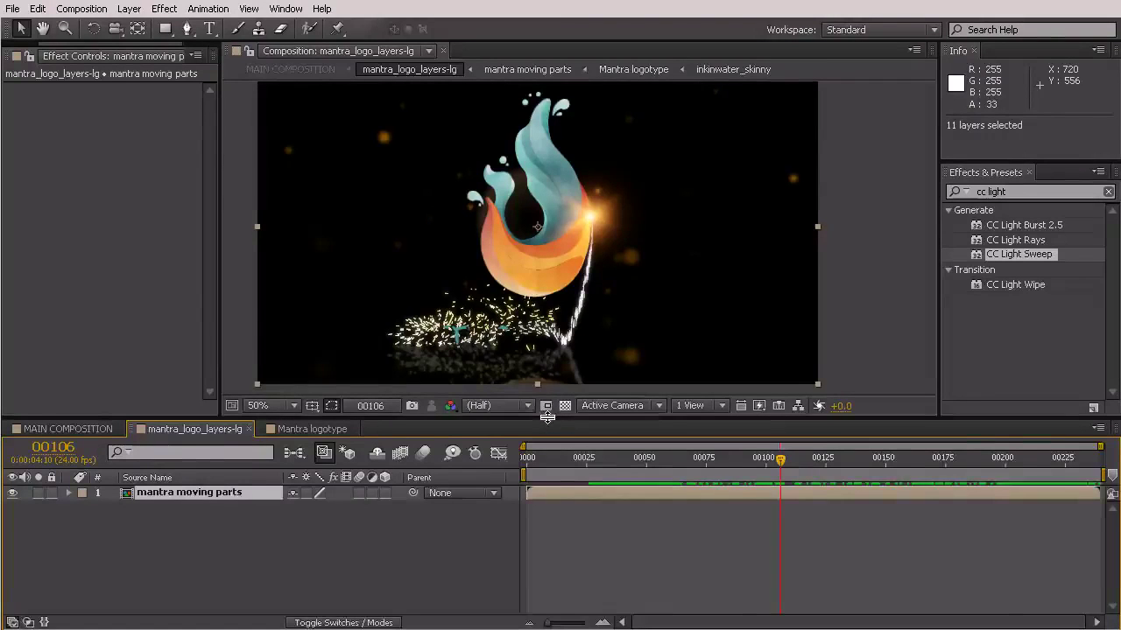
- Make the mantra moving parts layer 3D and add a One-Node Camera with the 50mm preset
left_click_drag(546, 418, 547, 447)
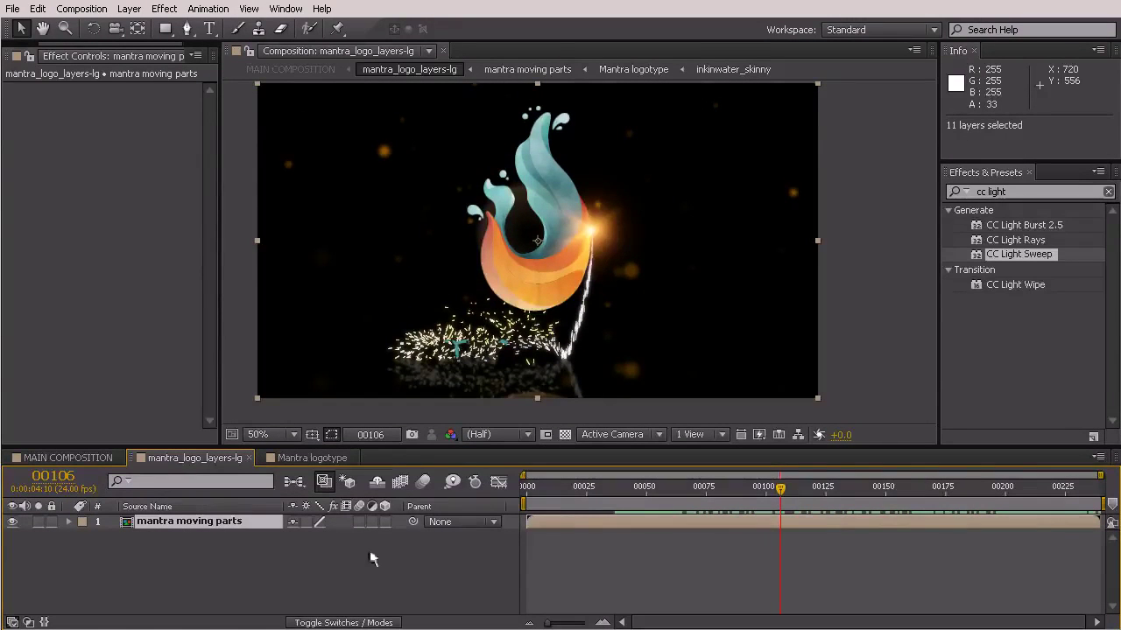
left_click(385, 521)
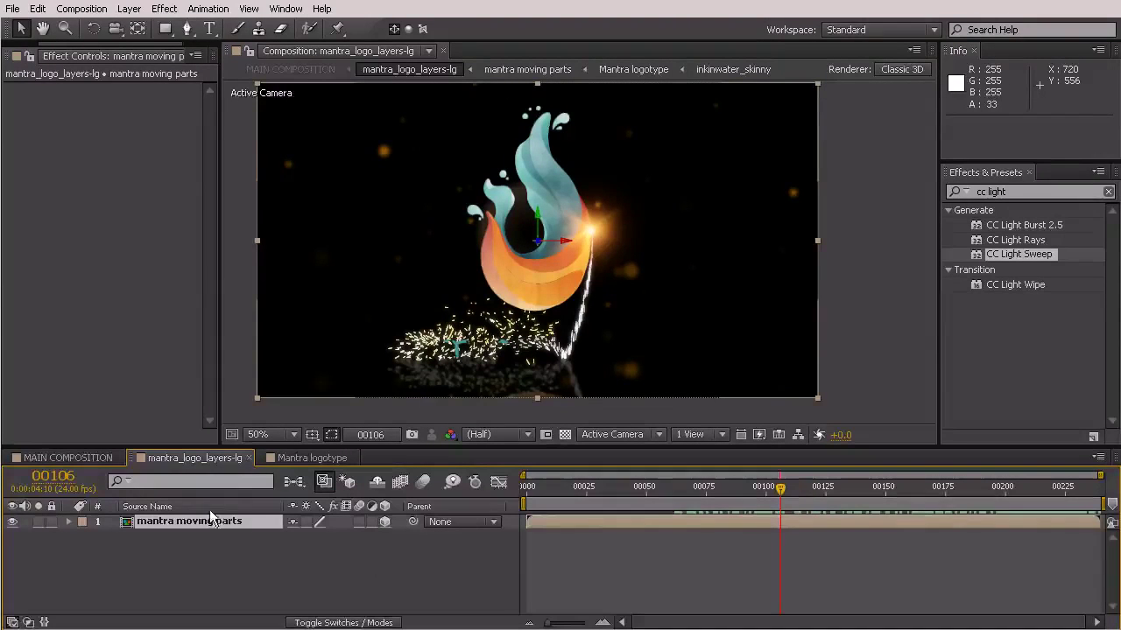
left_click(130, 9)
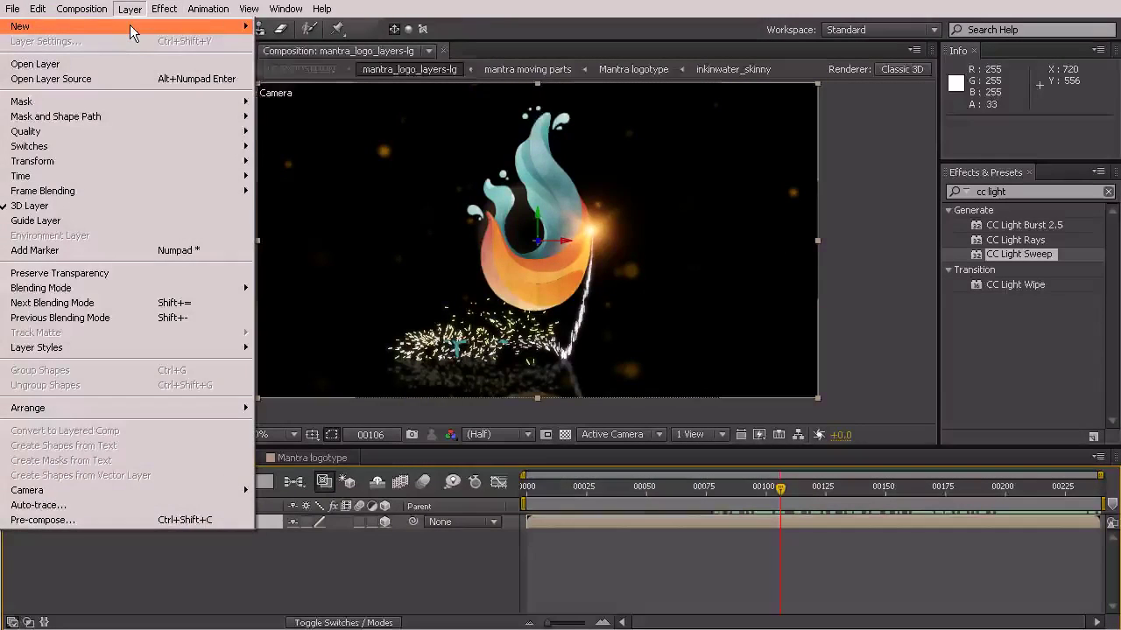
mouse_move(129, 25)
left_click(288, 71)
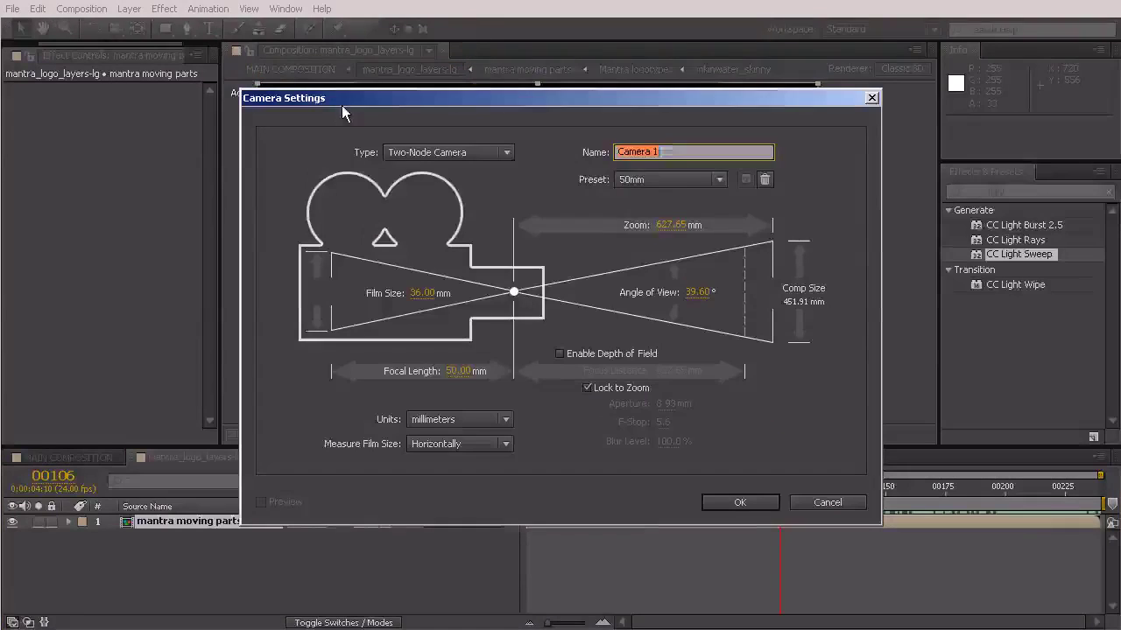
left_click(430, 152)
left_click(429, 167)
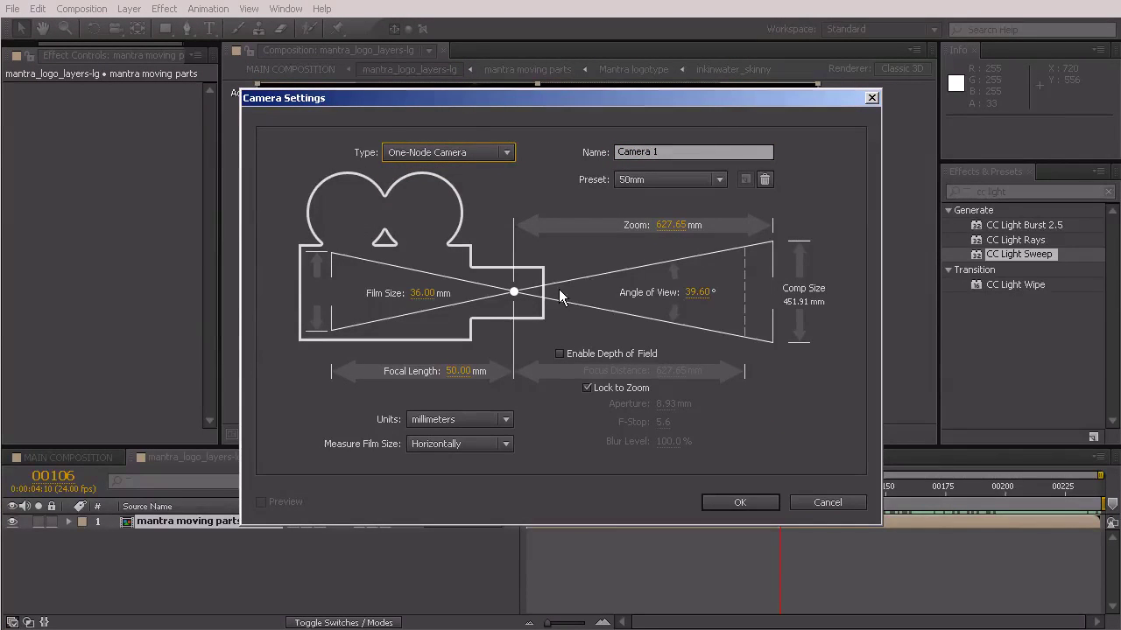
left_click(752, 505)
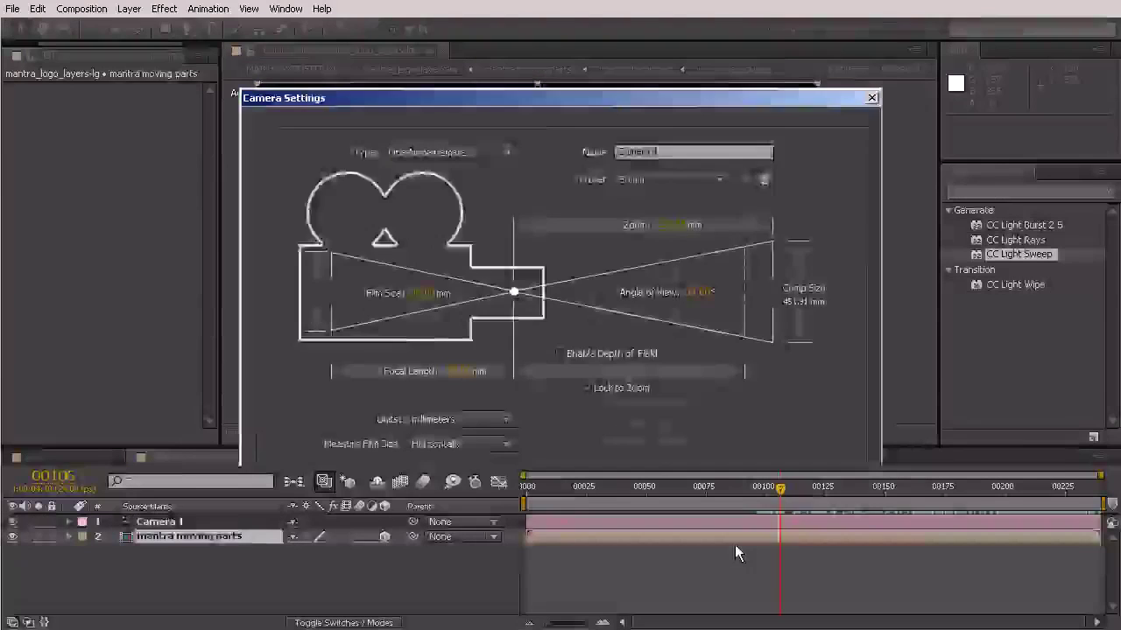
- Add a Position keyframe to the camera at frame 0 and shift that keyframe to frame 133
left_click_drag(674, 270, 685, 282)
key("v")
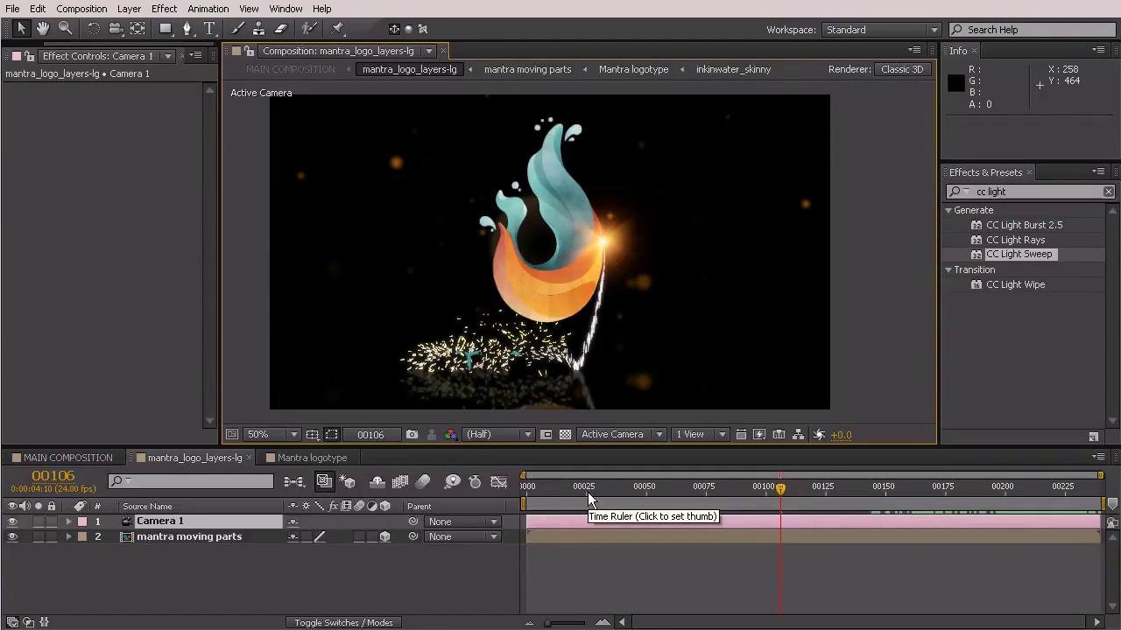
left_click(549, 493)
left_click_drag(548, 496, 464, 493)
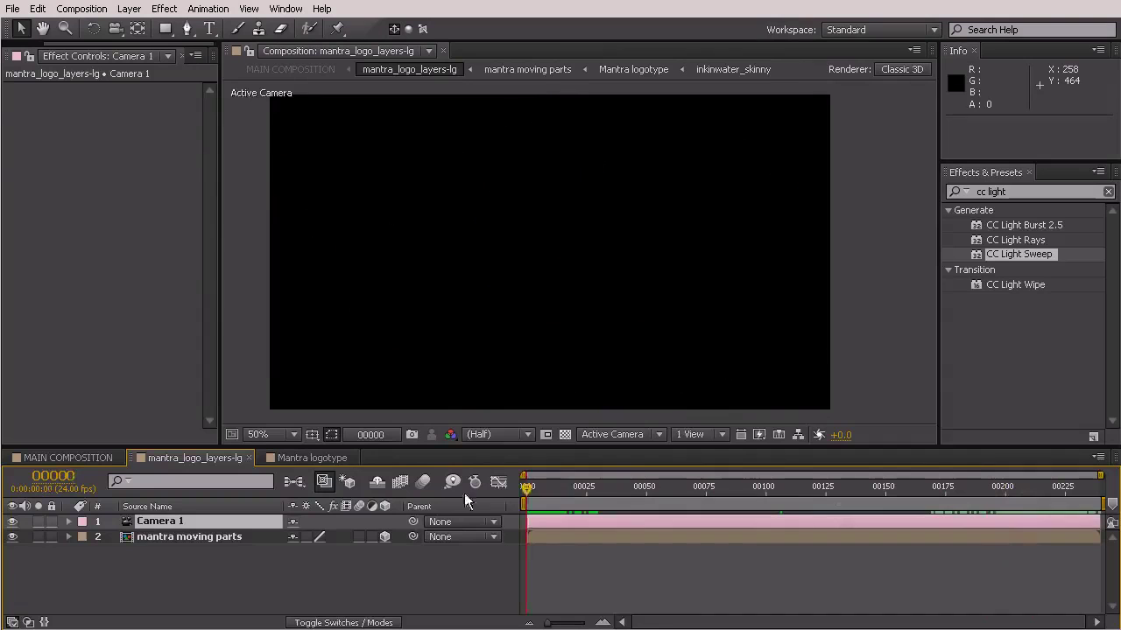
left_click(170, 522)
key("p")
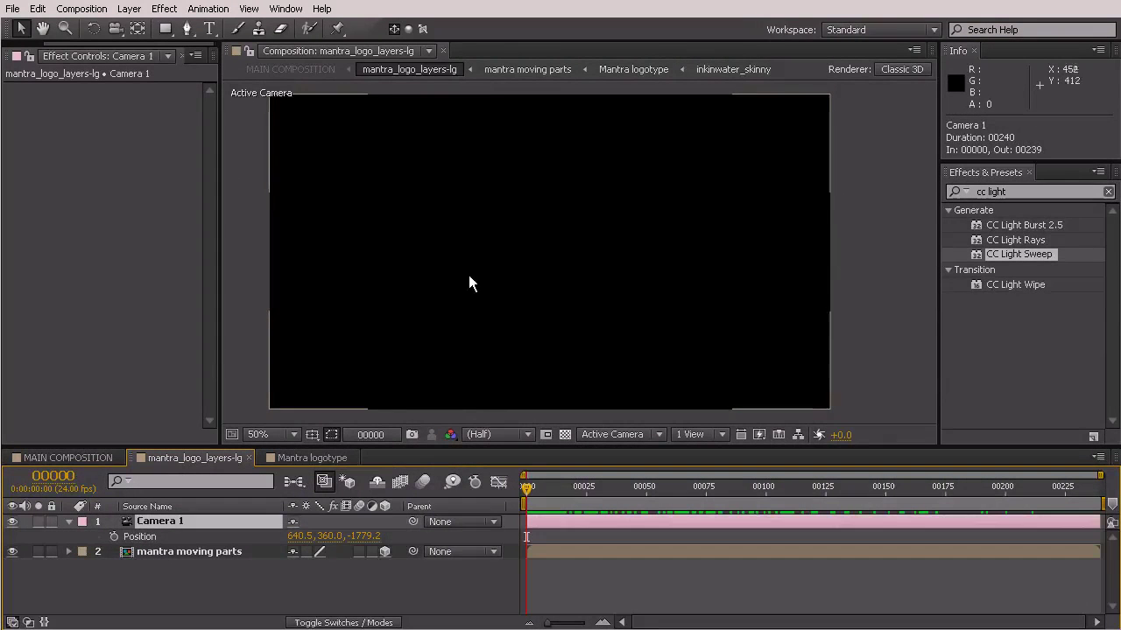
left_click(114, 535)
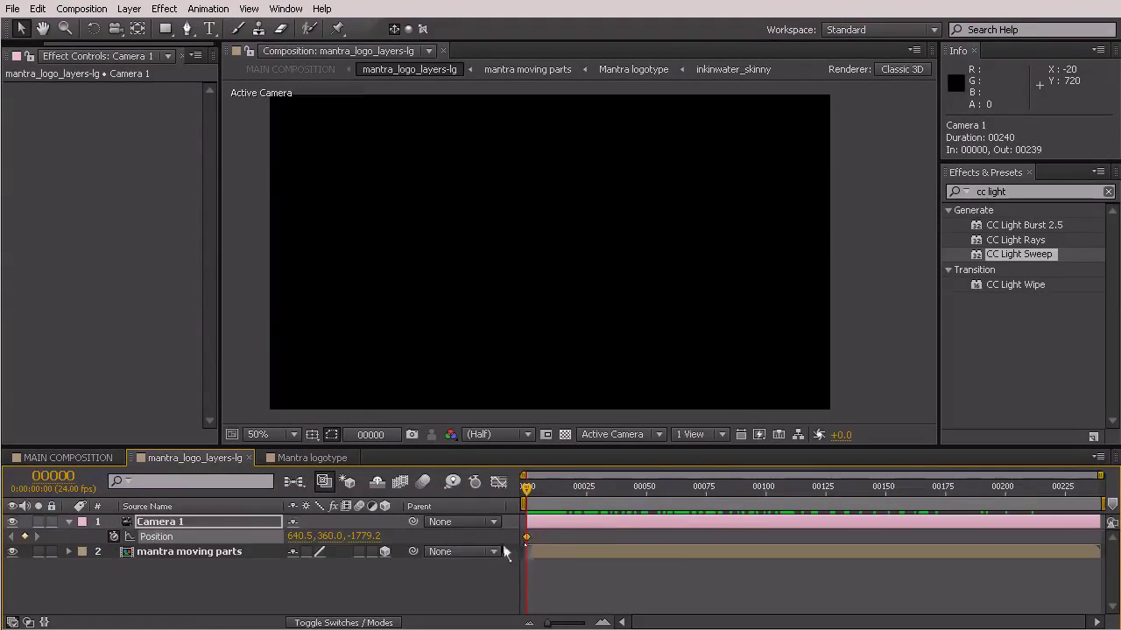
left_click_drag(526, 536, 844, 536)
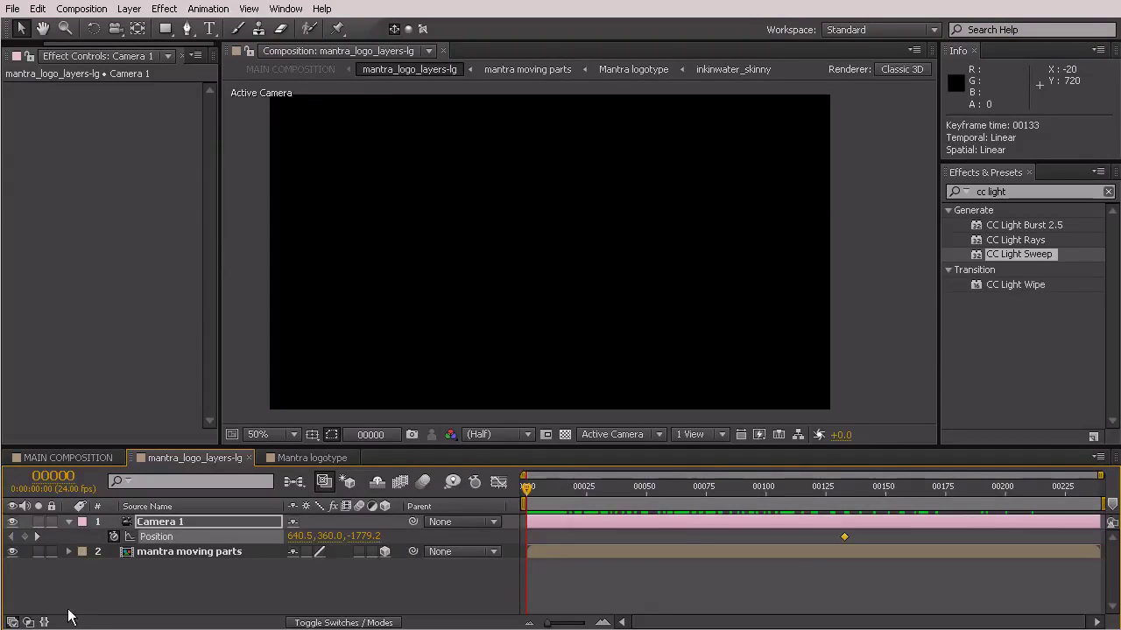
- Set the camera's Y position to 250 at frame 0
left_click(360, 552)
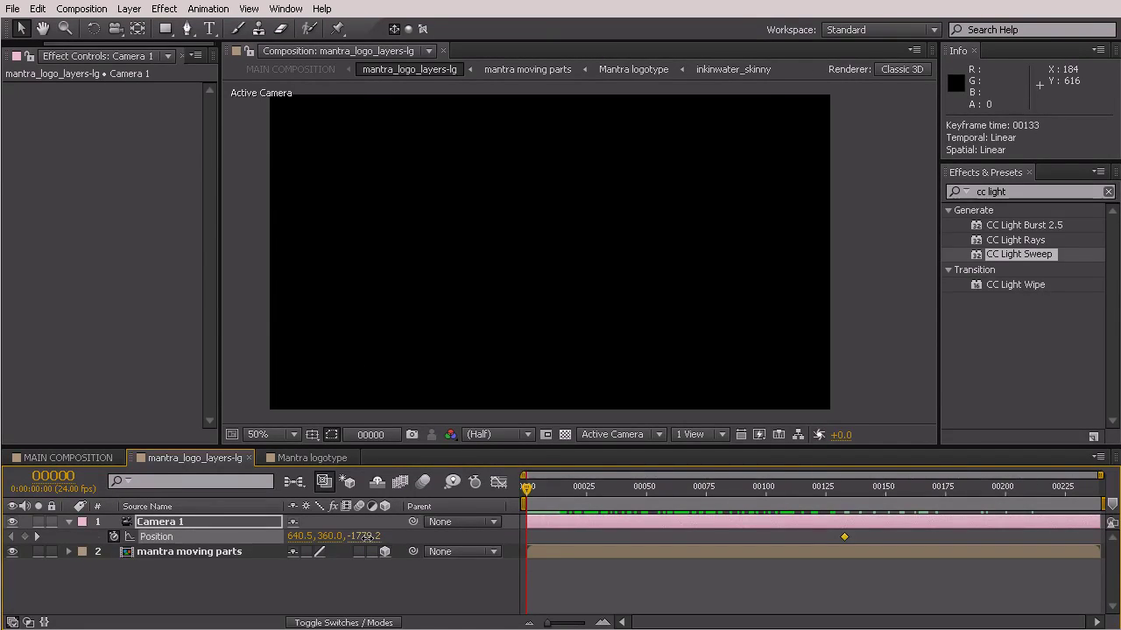
left_click(366, 536)
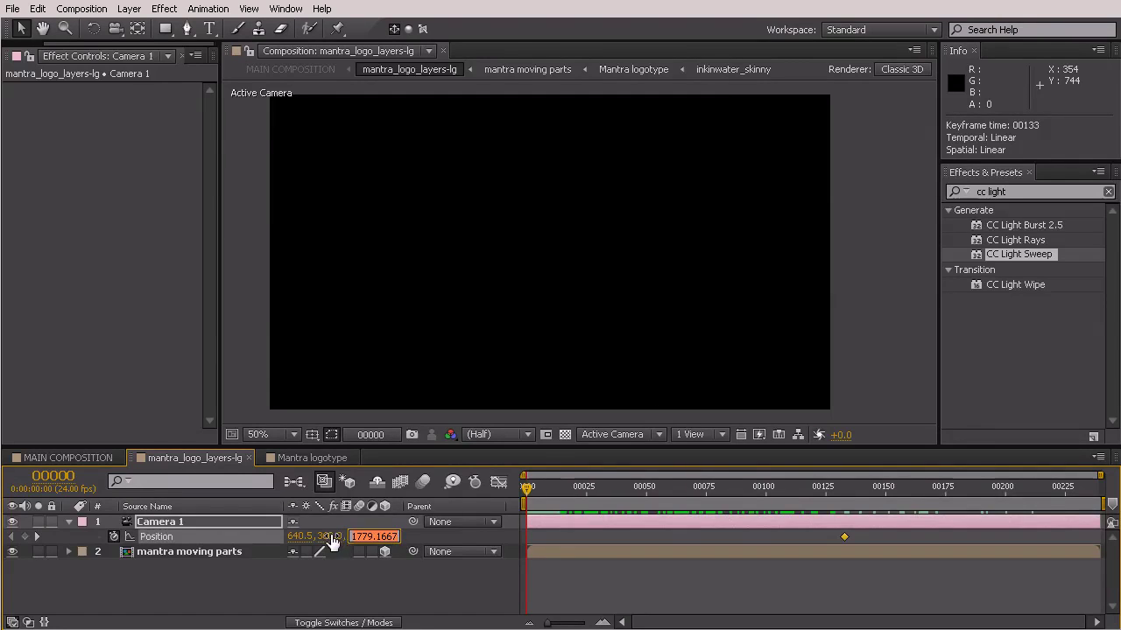
left_click_drag(331, 541, 239, 550)
left_click_drag(230, 548, 228, 549)
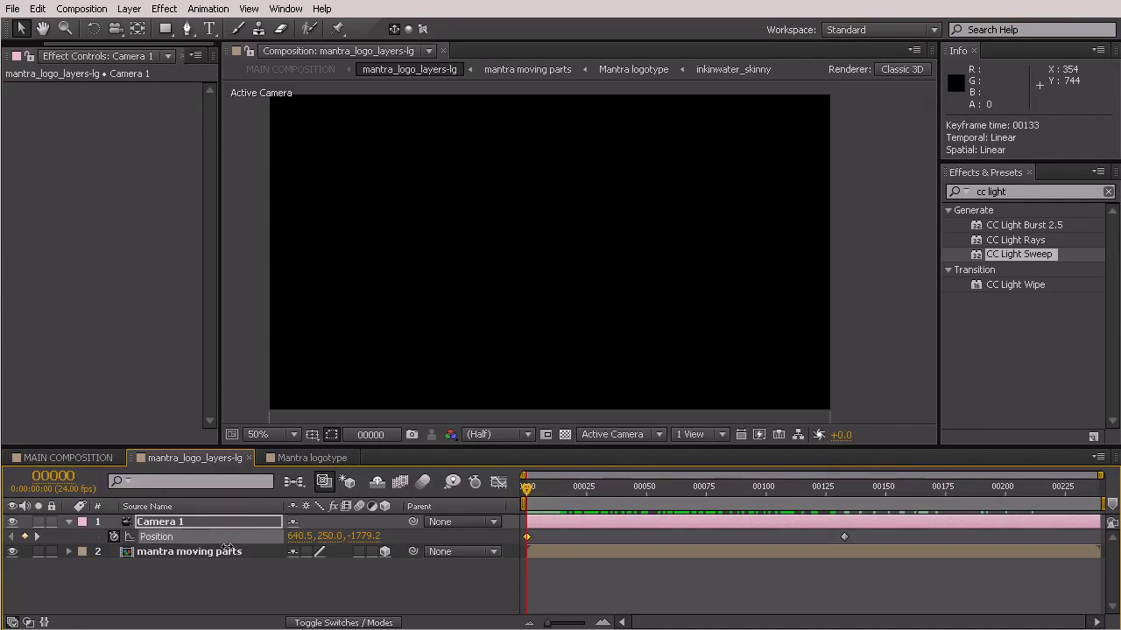
- Try a Z position for the camera at frame 0 that is much closer to the logo
left_click_drag(528, 488, 509, 502)
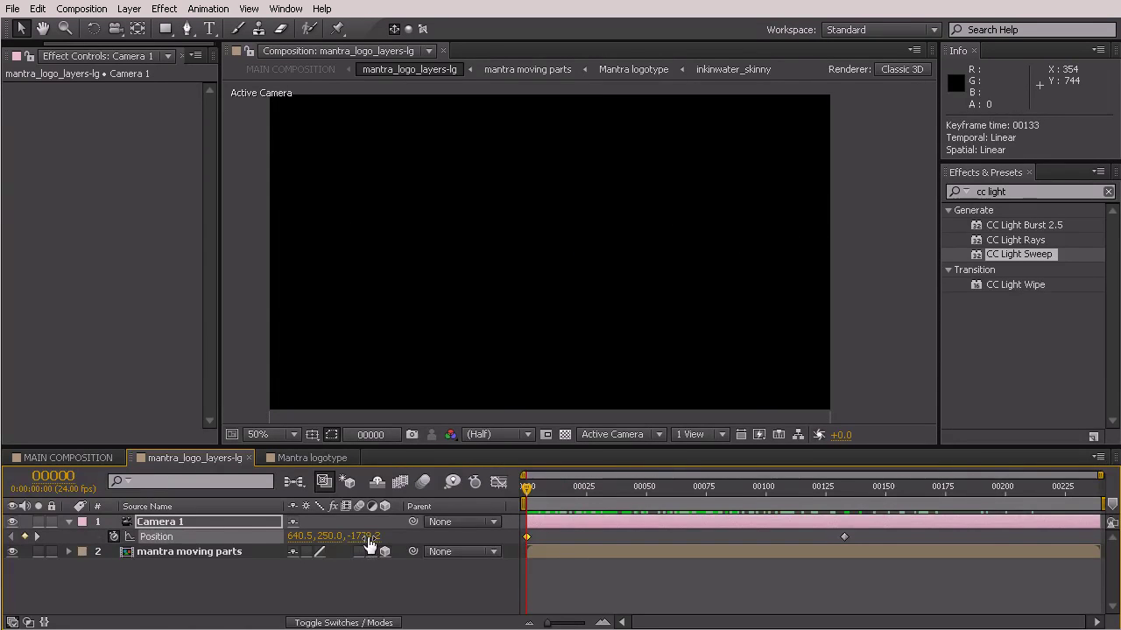
left_click_drag(366, 536, 17, 536)
left_click_drag(308, 534, 933, 518)
left_click_drag(368, 536, 411, 535)
left_click_drag(534, 538, 532, 538)
left_click_drag(525, 493, 550, 504)
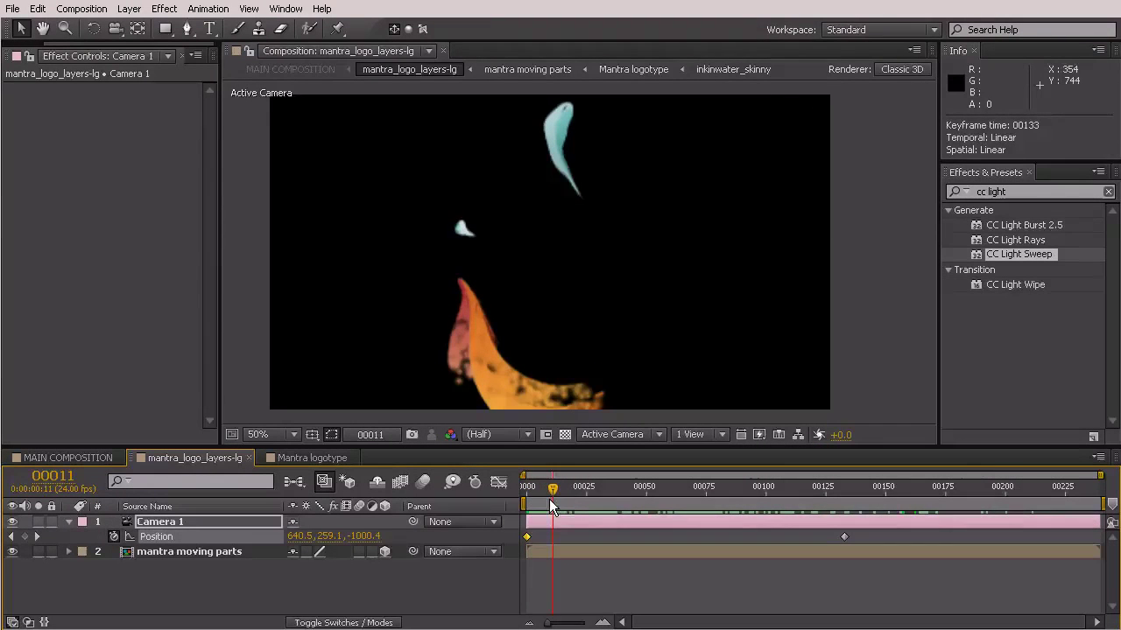
- Replace the camera's starting Position keyframe at frame 0 with one at Y 282.1 and Z -1179.4
left_click_drag(368, 536, 262, 534)
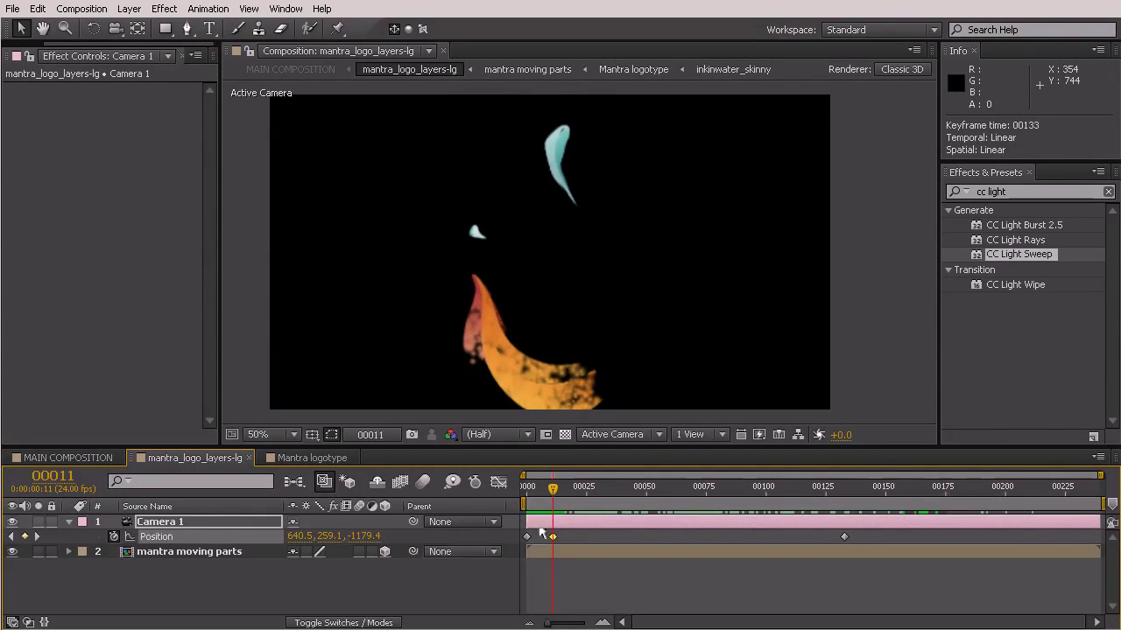
left_click_drag(553, 536, 526, 536)
left_click_drag(551, 494, 442, 504)
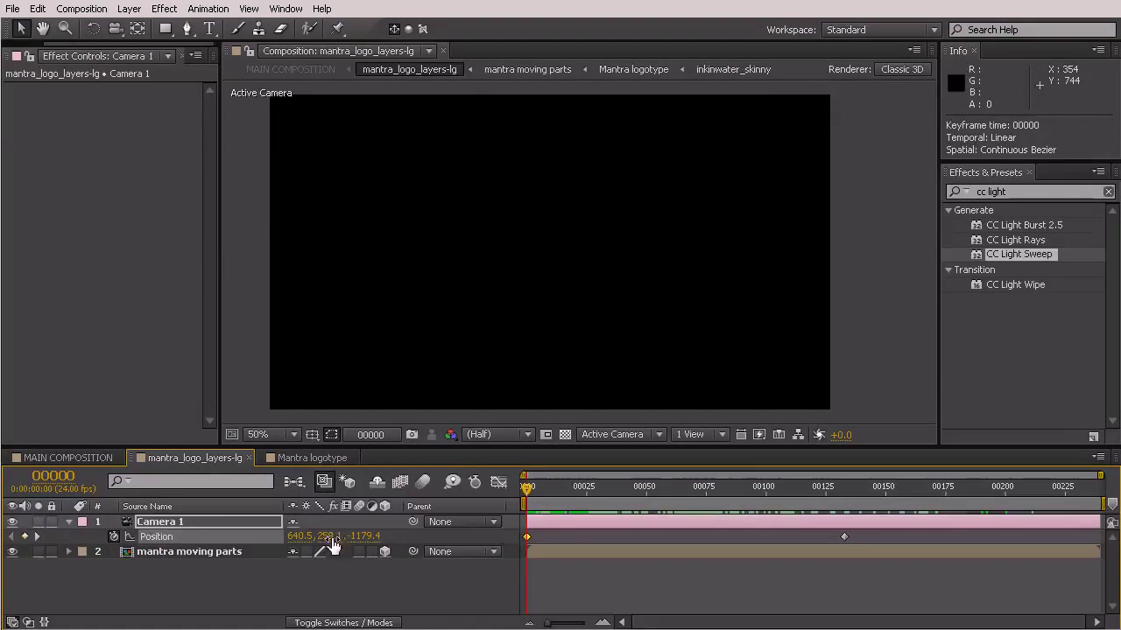
left_click_drag(332, 542, 315, 548)
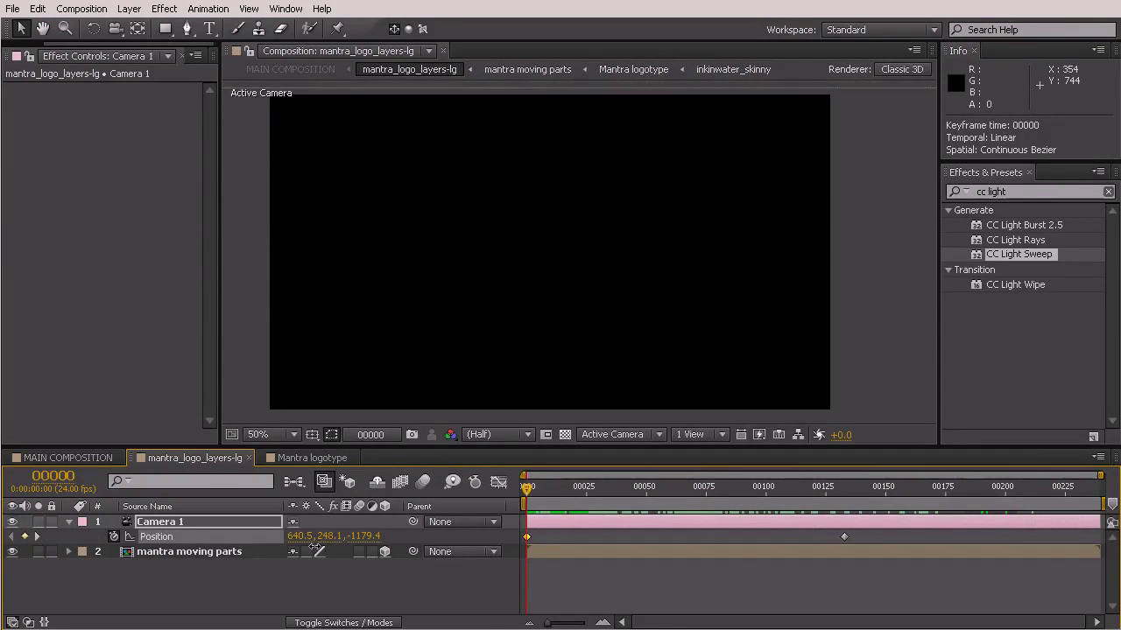
left_click_drag(526, 484, 457, 489)
left_click_drag(331, 536, 353, 538)
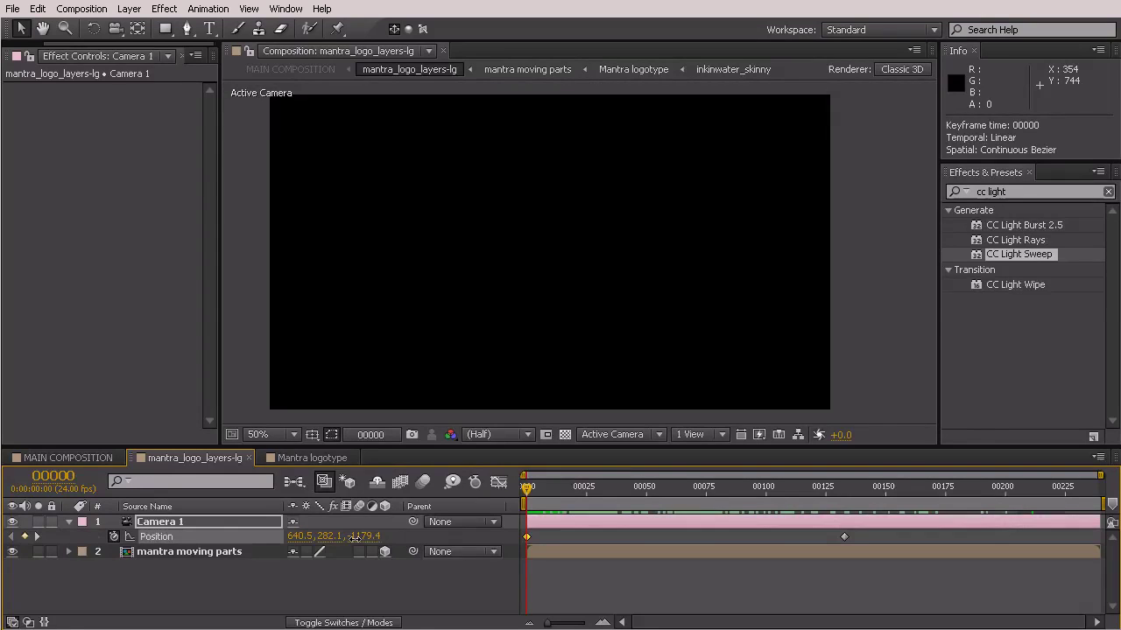
- Move the camera's ending Position keyframe to the last frame, 239
left_click_drag(528, 494, 629, 495)
left_click(557, 496)
left_click_drag(553, 498, 844, 498)
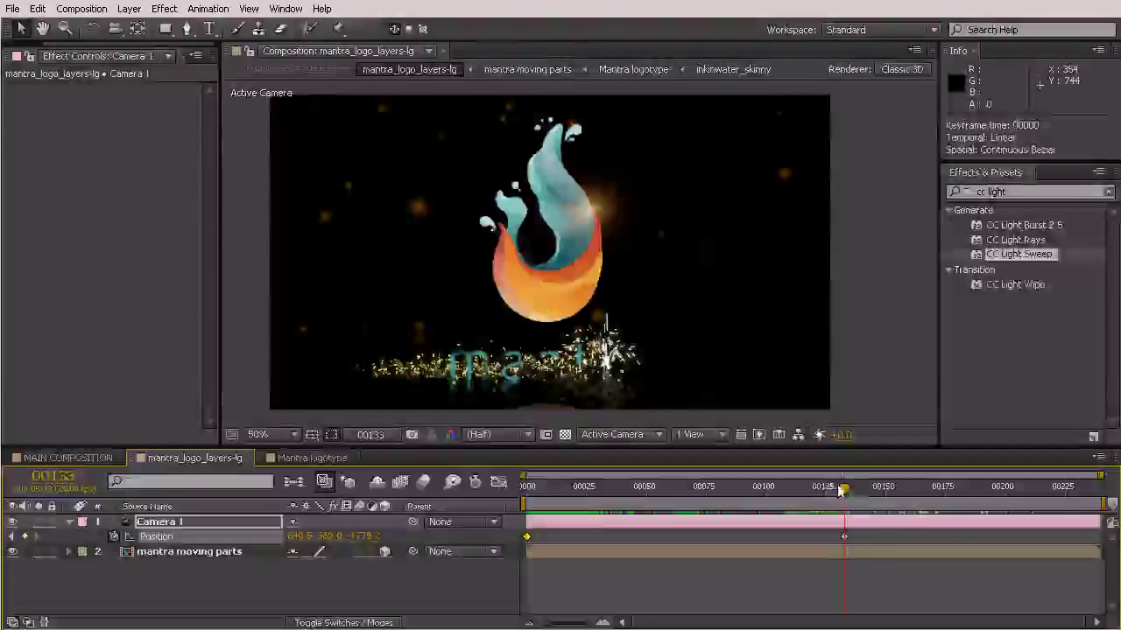
left_click_drag(845, 488, 1099, 490)
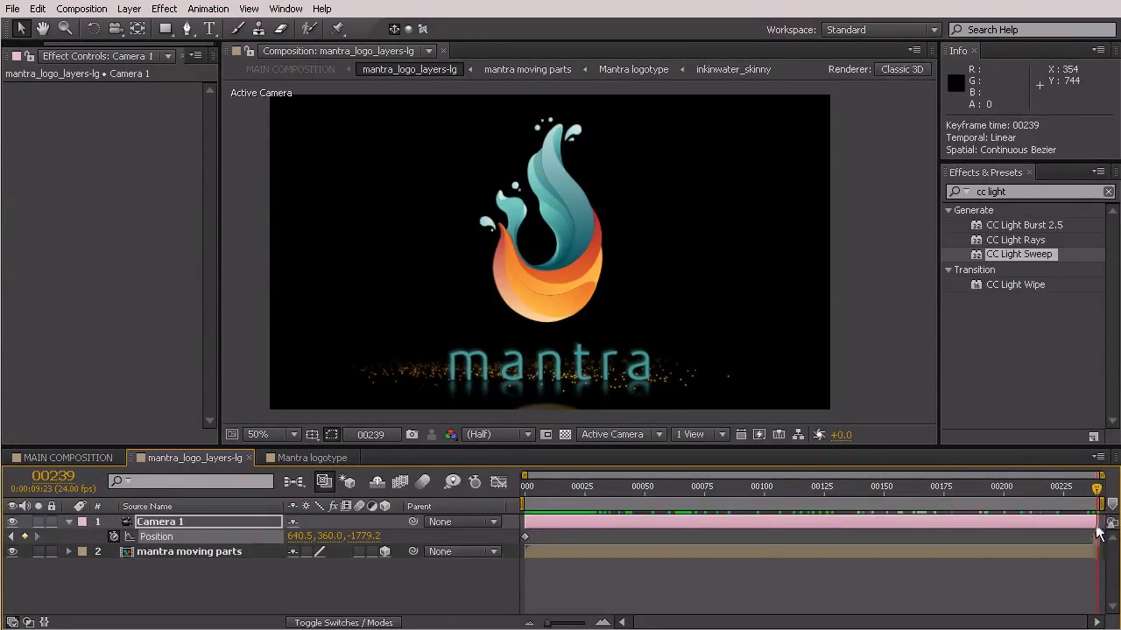
left_click_drag(1097, 493, 1109, 518)
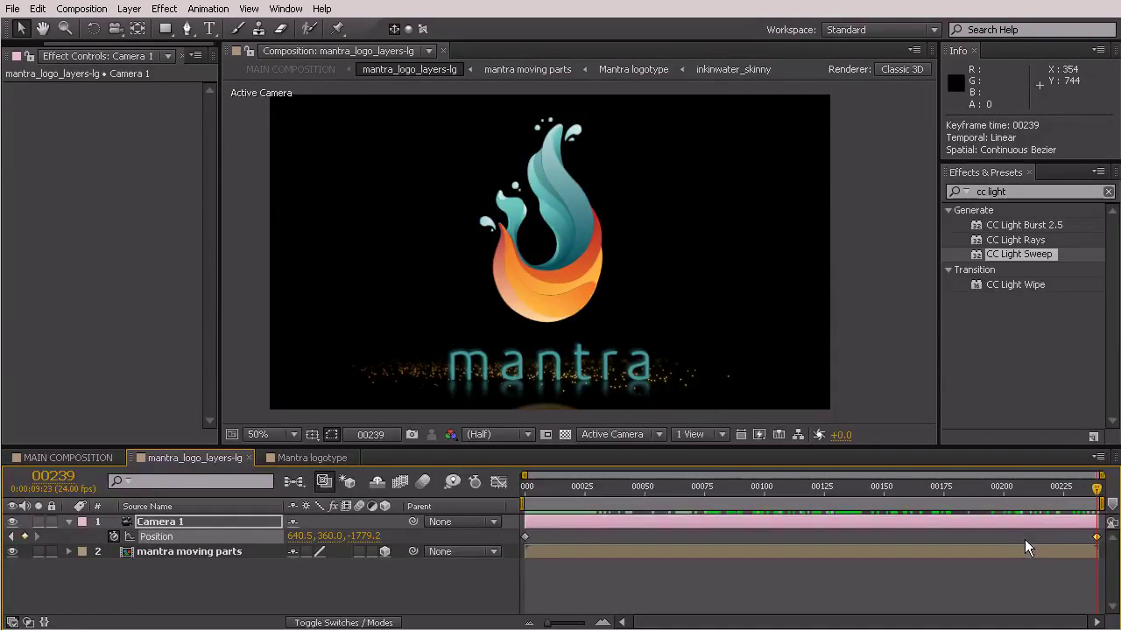
- Apply Easy Ease to the camera's ending keyframe and reshape its speed graph for a fast start and a long, gradual slowdown
key("F9")
mouse_move(1100, 496)
left_mouse_down()
mouse_move(776, 514)
mouse_move(799, 521)
left_mouse_up()
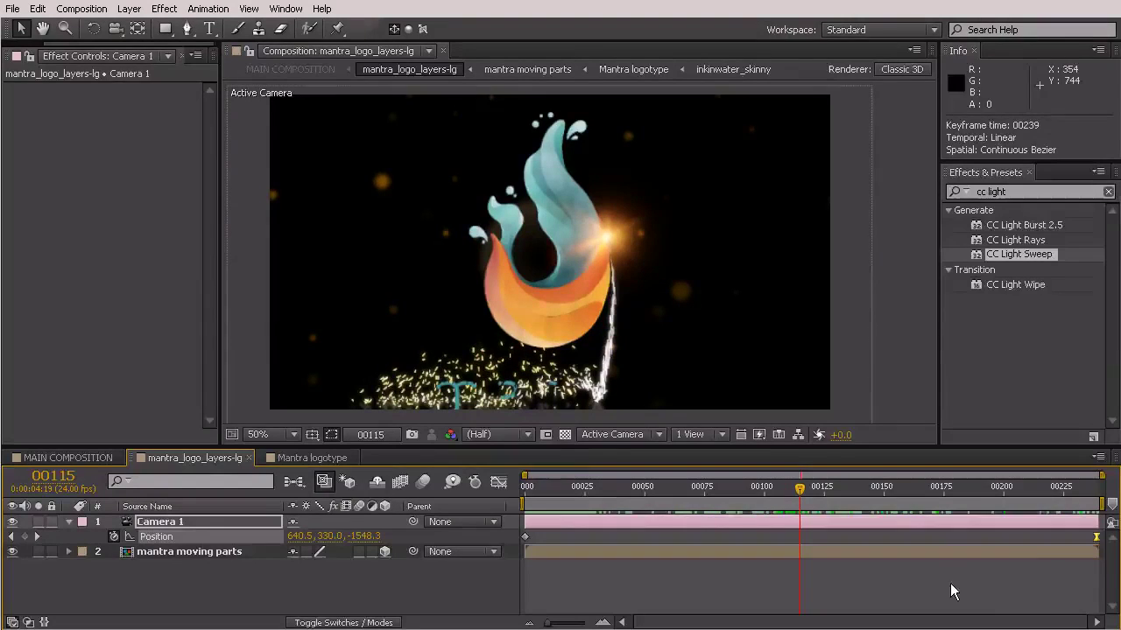
left_click(497, 484)
left_click_drag(1002, 586, 662, 595)
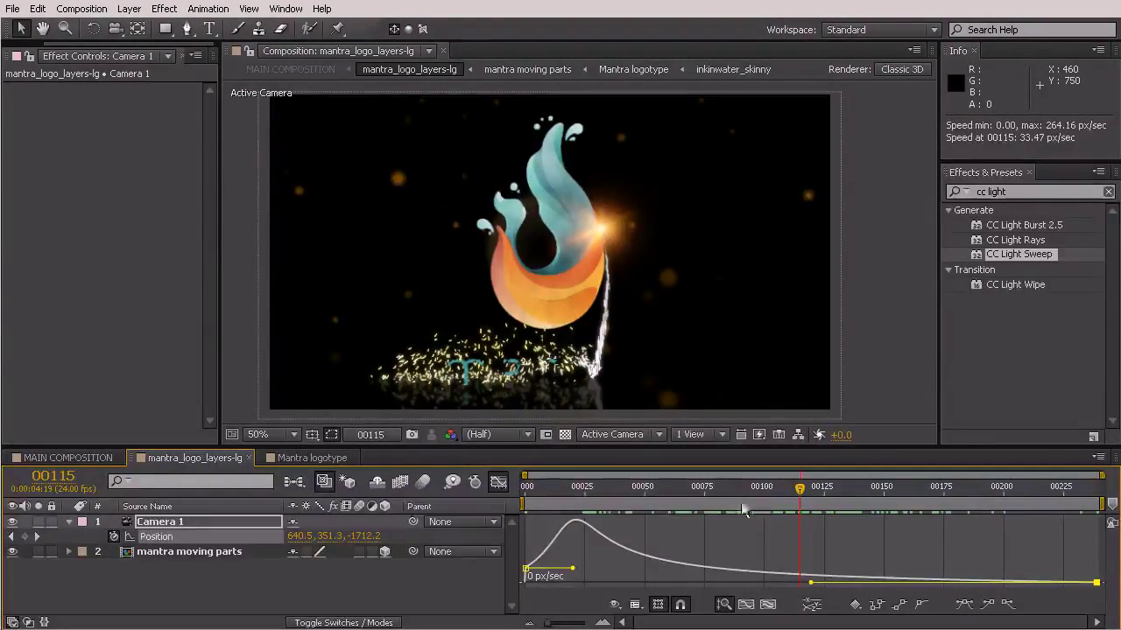
left_click_drag(575, 571, 526, 575)
left_click_drag(528, 489, 559, 532)
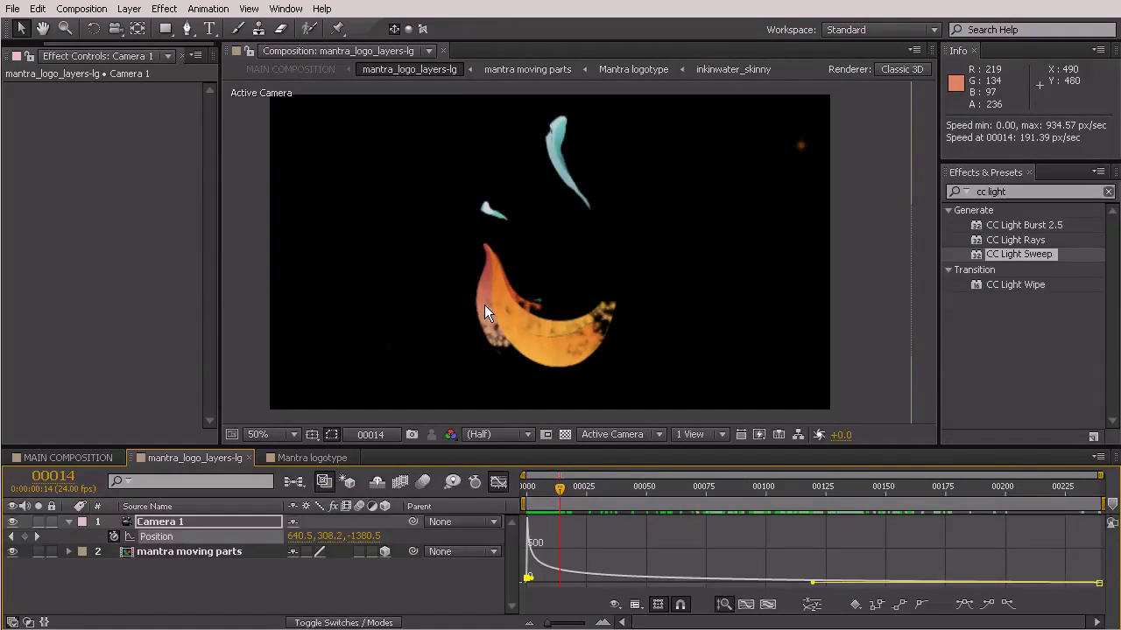
left_click_drag(557, 493, 706, 525)
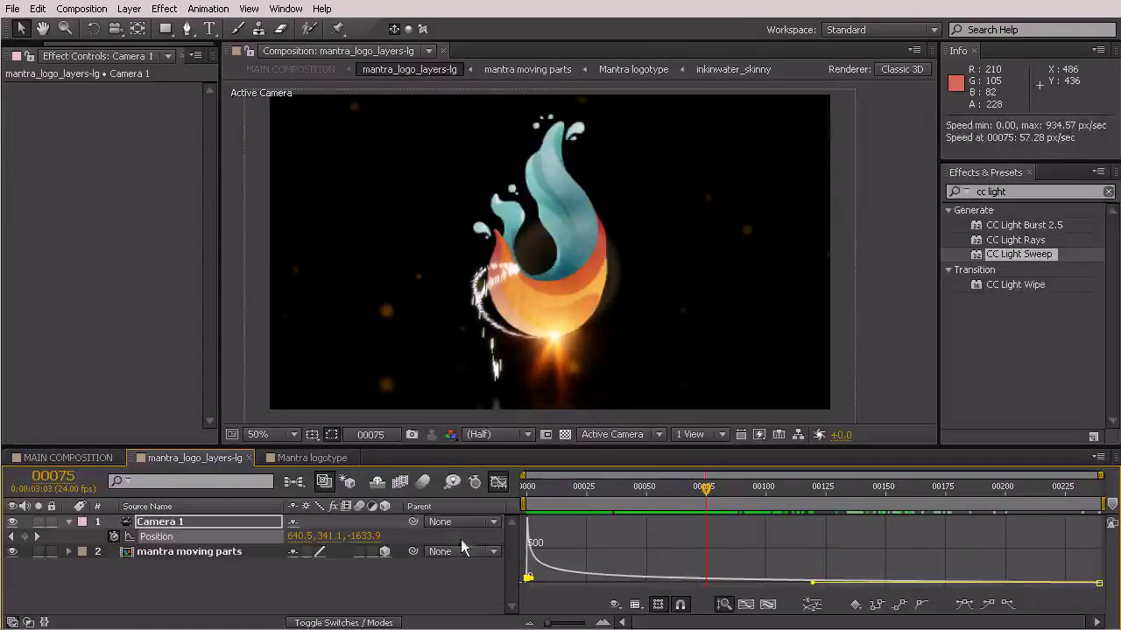
- Scrub through the camera move to frame 239, closing the graph editor to show the layer bars
left_click_drag(725, 506, 1101, 531)
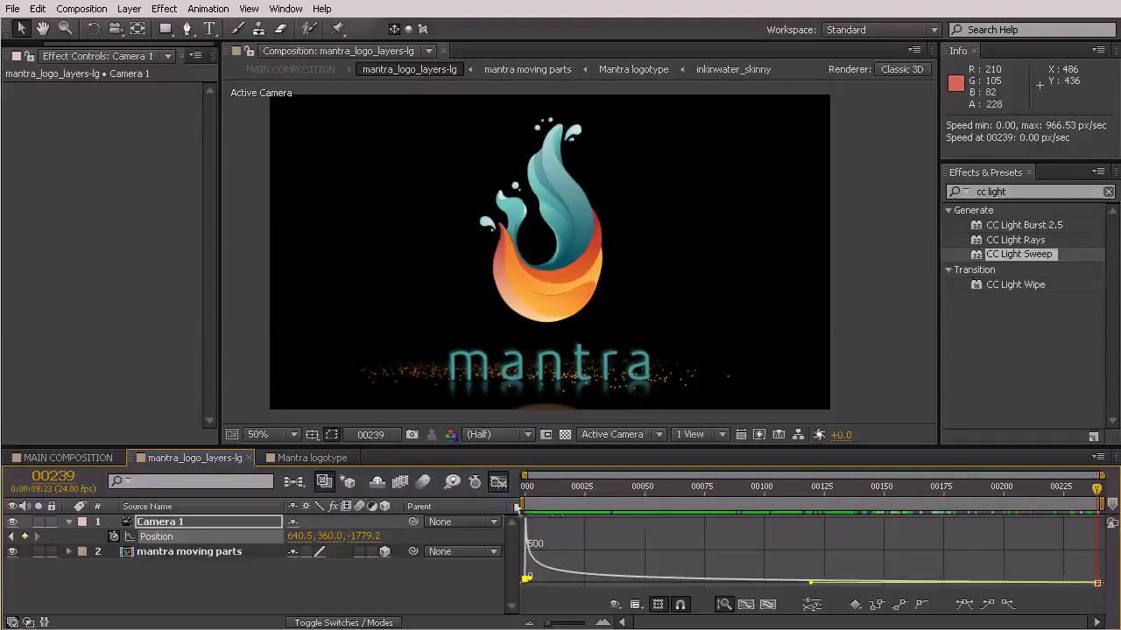
left_click(499, 484)
left_click_drag(560, 493, 1099, 499)
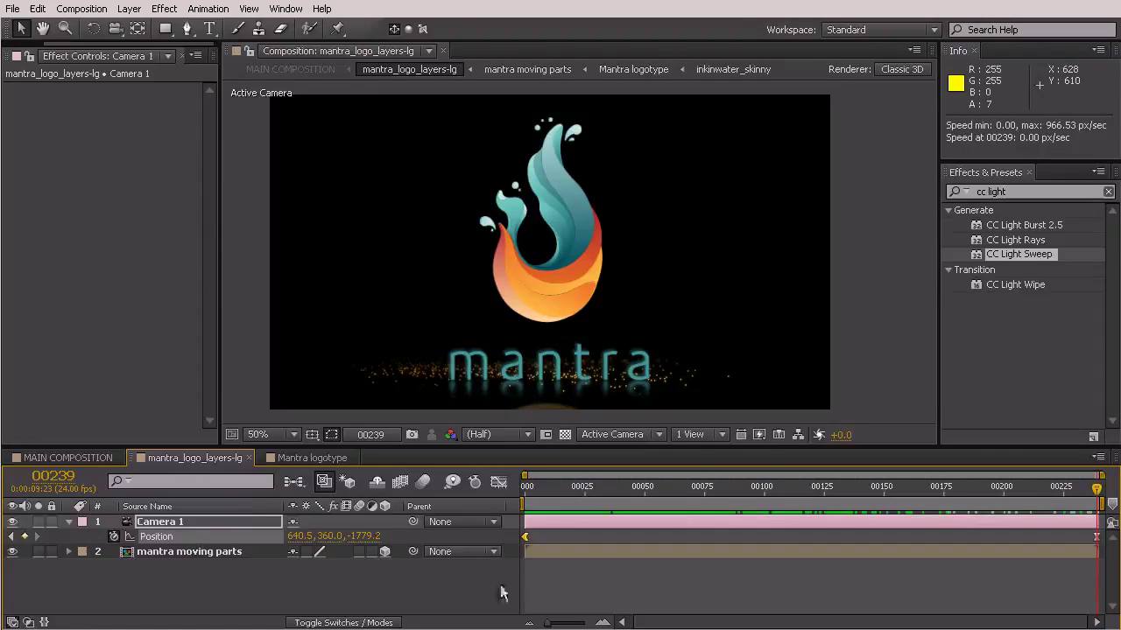
- Close the mantra_logo_layers-lg and Mantra logotype compositions, and check the animation in MAIN COMPOSITION up to frame 122
left_click(251, 457)
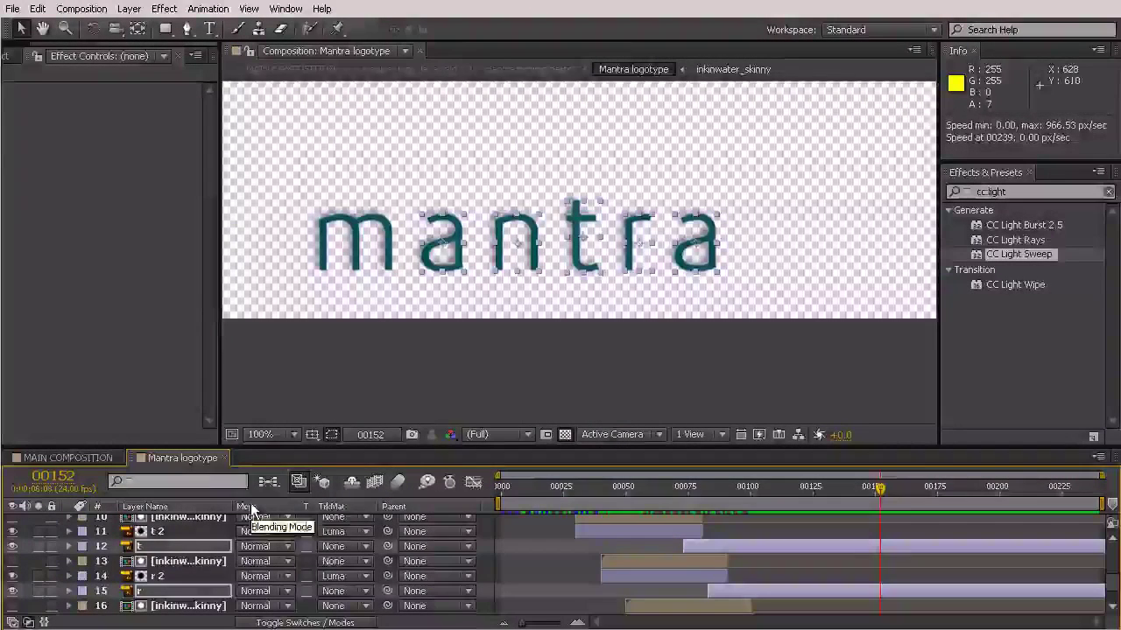
left_click(224, 457)
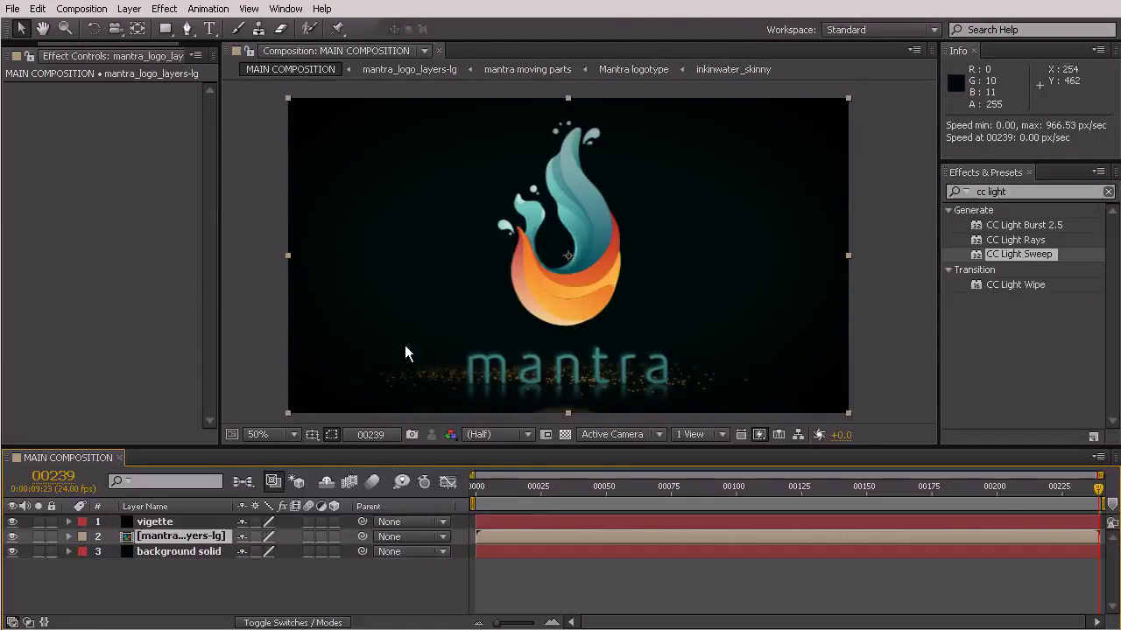
left_click_drag(478, 489, 751, 499)
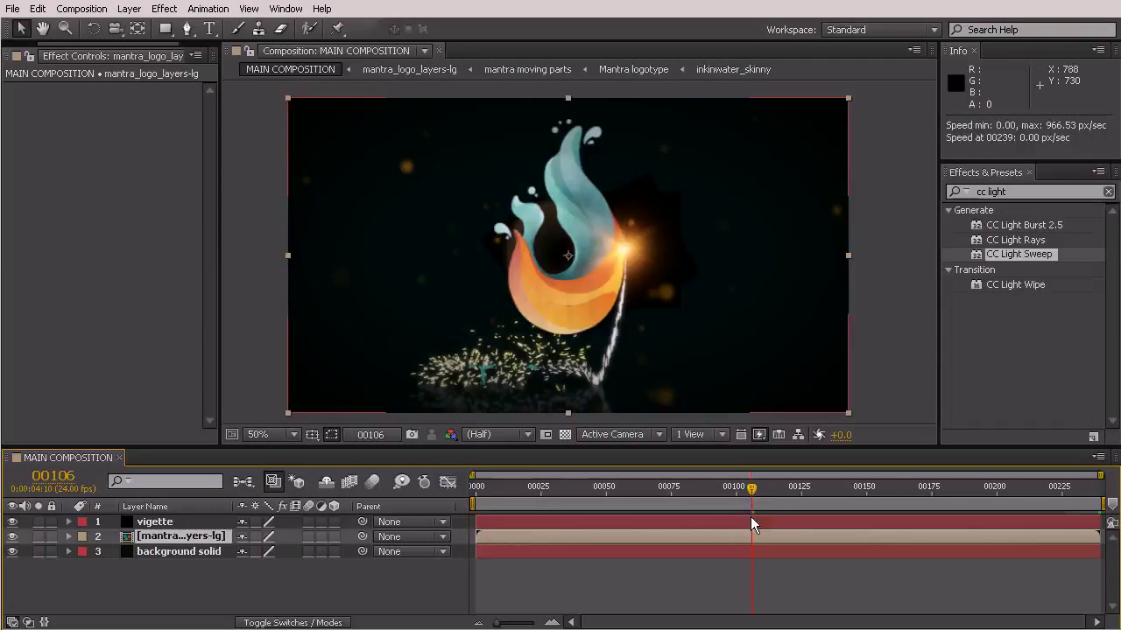
left_click(793, 488)
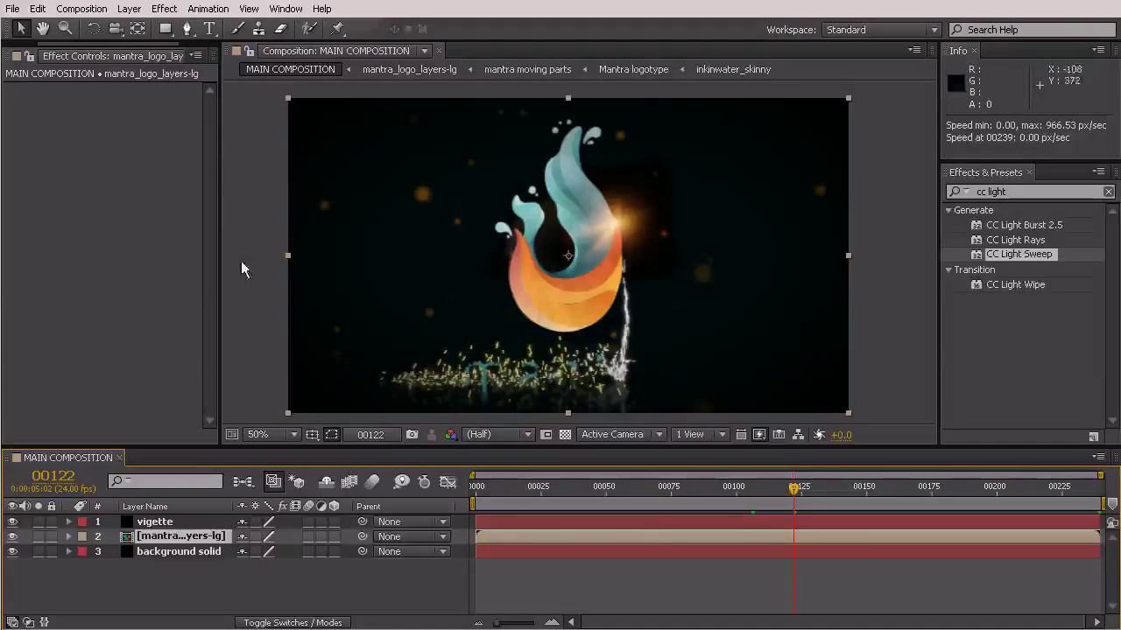